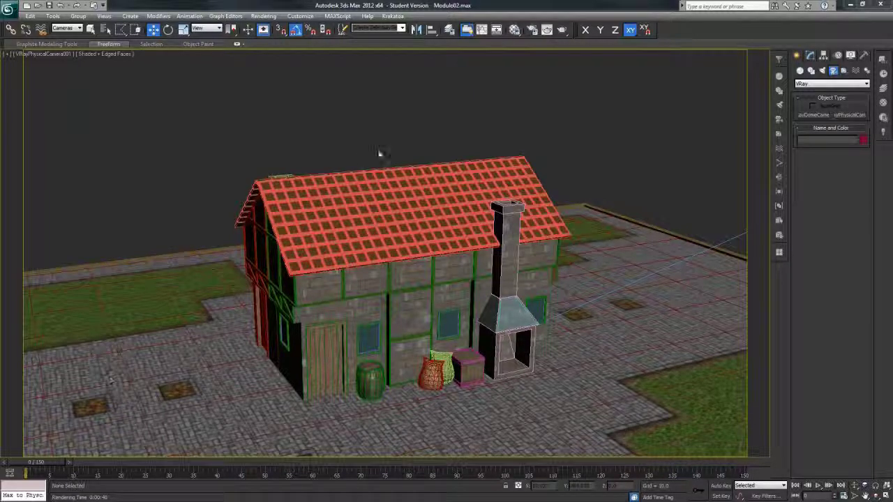
Review the last rendered camera image of the house and close it
click(533, 30)
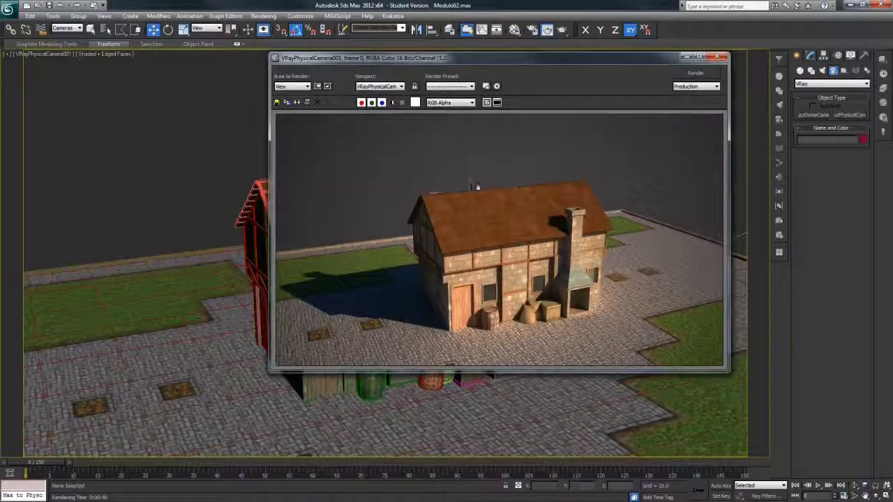
click(718, 56)
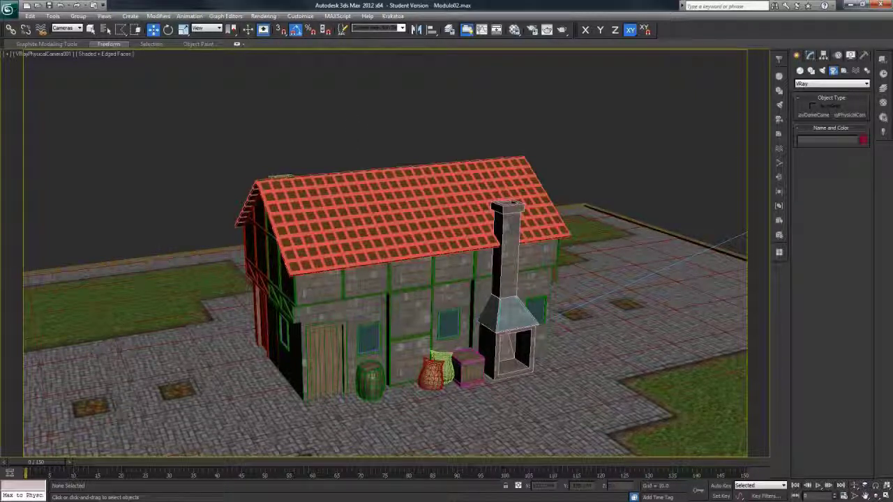
Open Render To Texture and set its output path to a new folder named "texturas bakeo" inside AU 2012\Escena
key(0)
drag(151, 30, 137, 29)
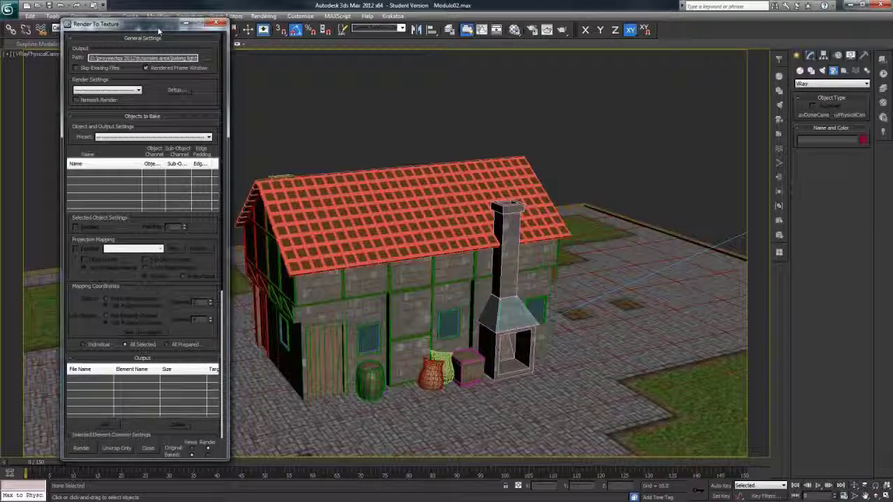
click(207, 59)
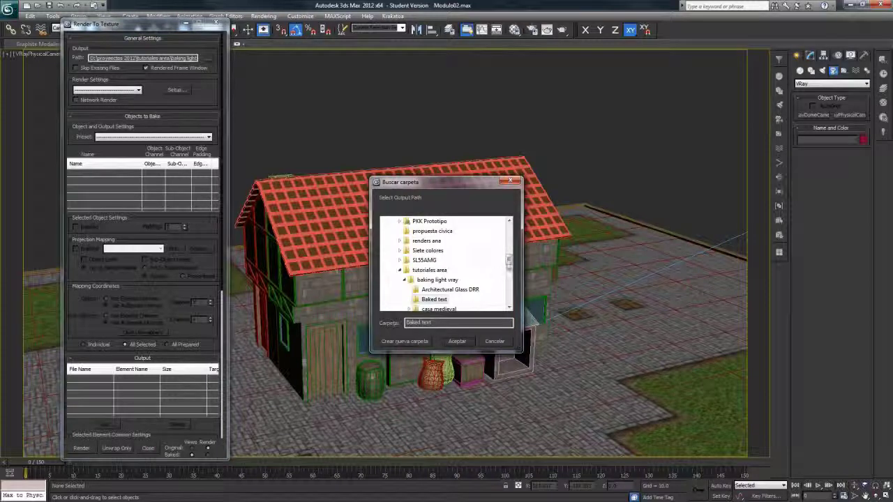
drag(510, 264, 510, 283)
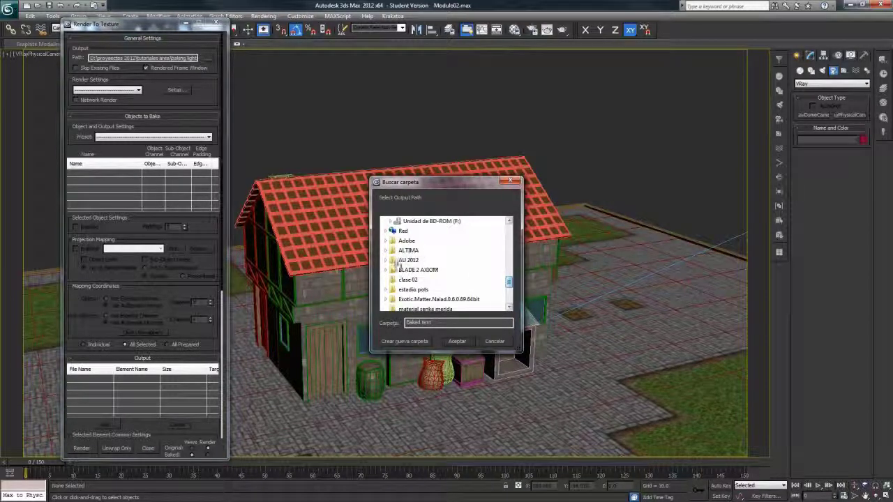
click(387, 260)
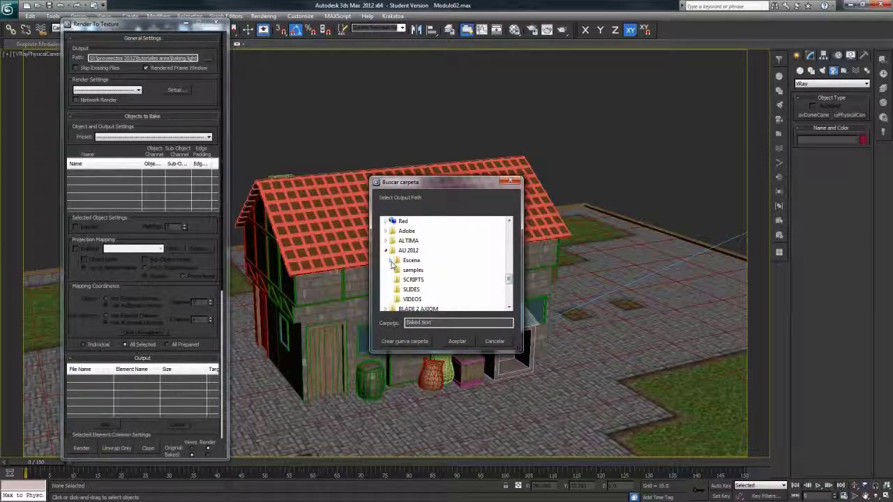
click(409, 261)
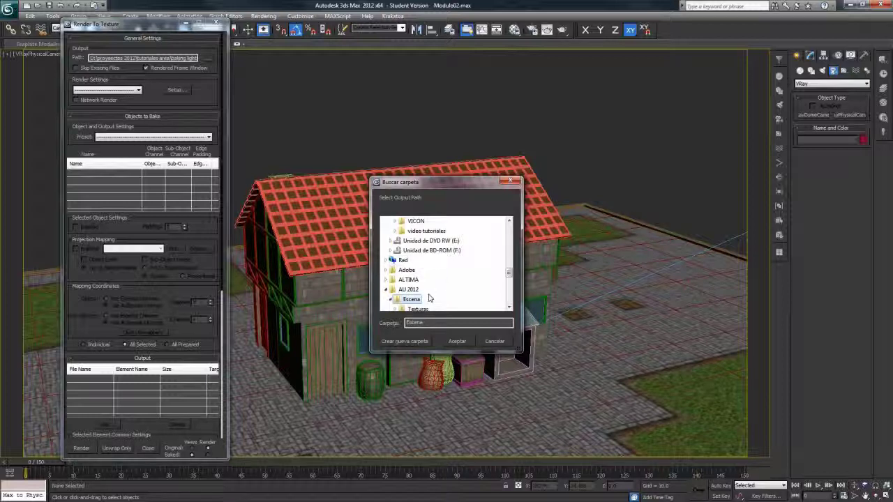
click(413, 341)
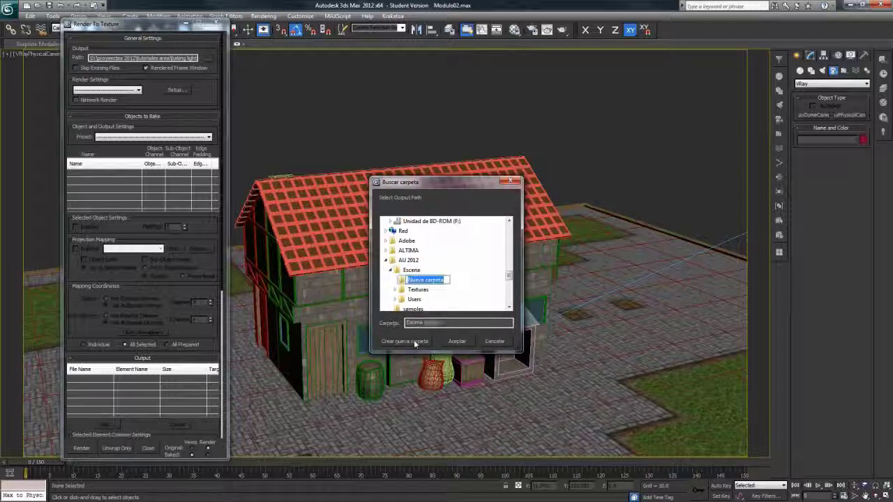
text(texturas bakeo)
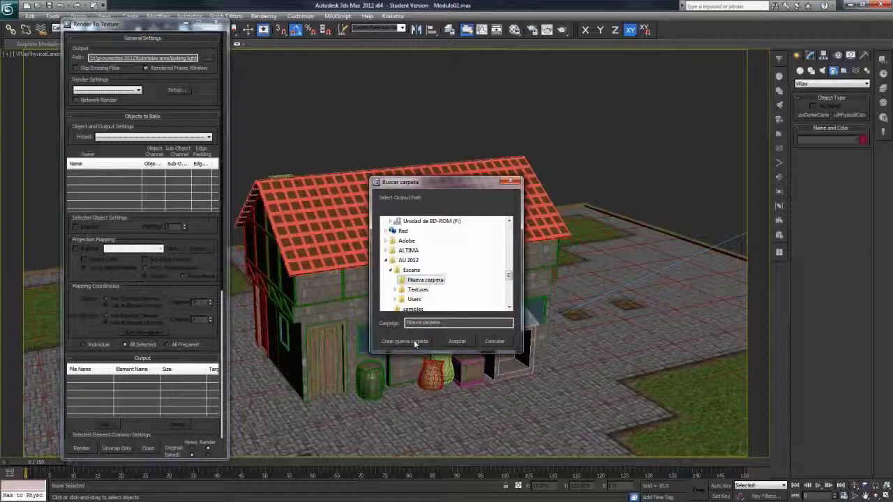
key(Return)
click(457, 341)
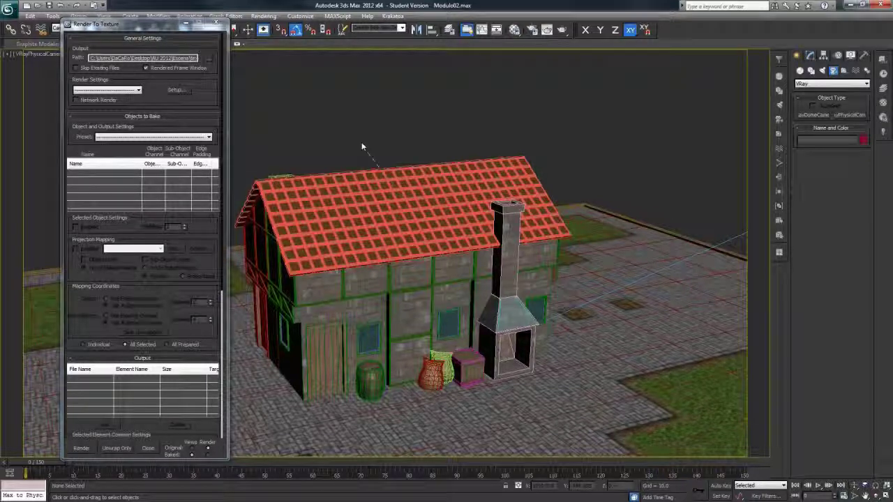
Select every object in the scene so that all are listed as objects to bake
drag(160, 25, 146, 65)
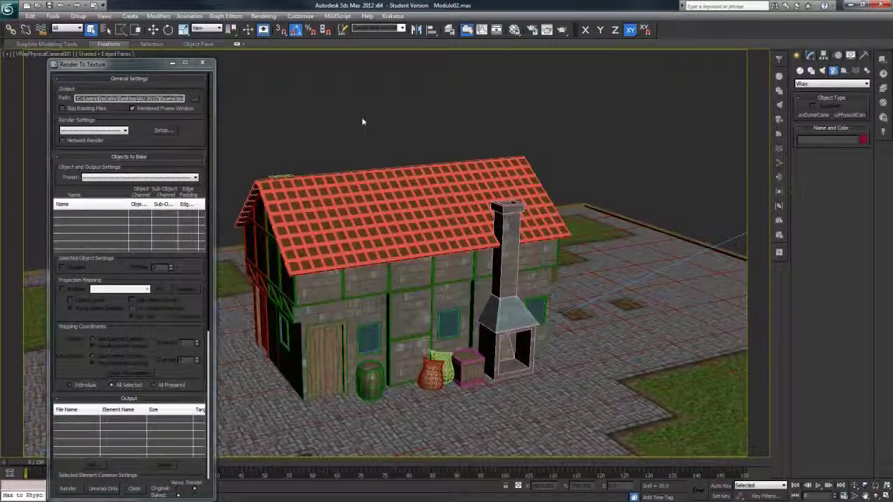
key(ctrl+a)
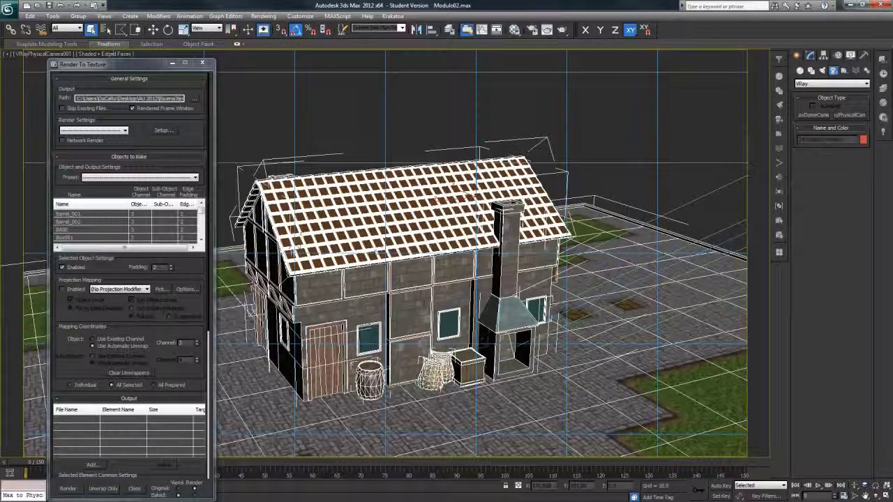
drag(200, 213, 201, 206)
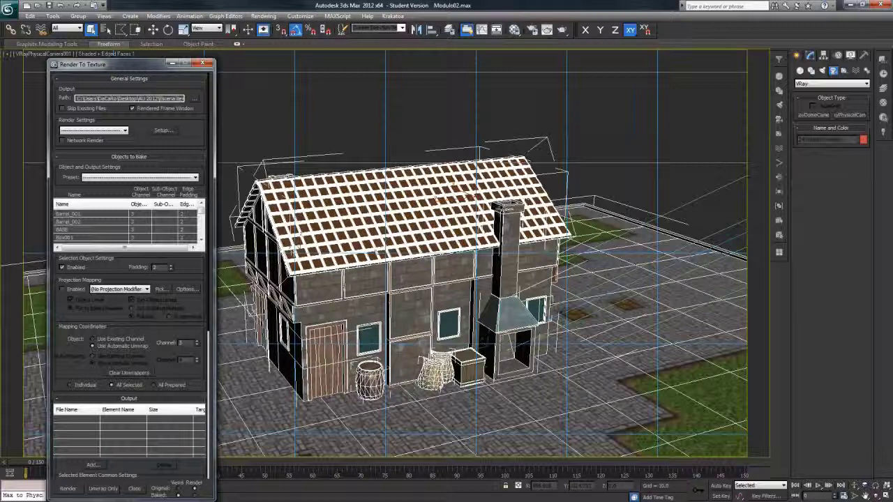
Add a VRayCompleteMap texture element to the bake output of the selected objects
drag(175, 339, 173, 243)
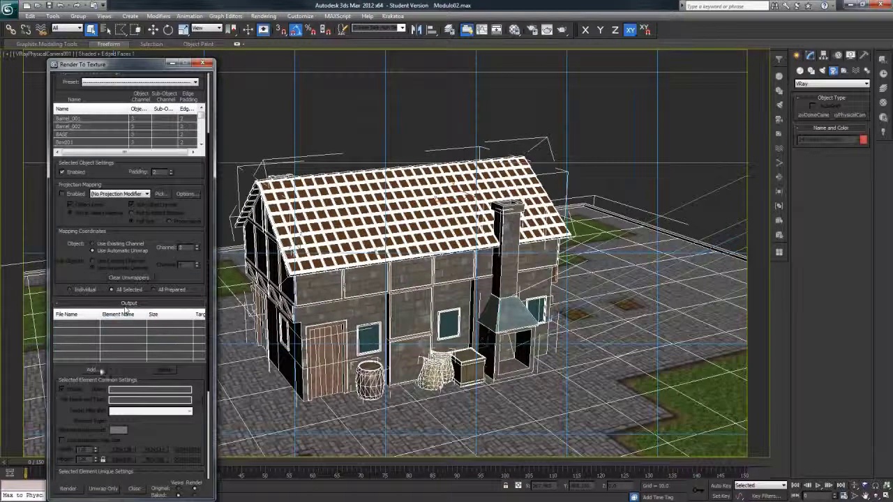
click(92, 370)
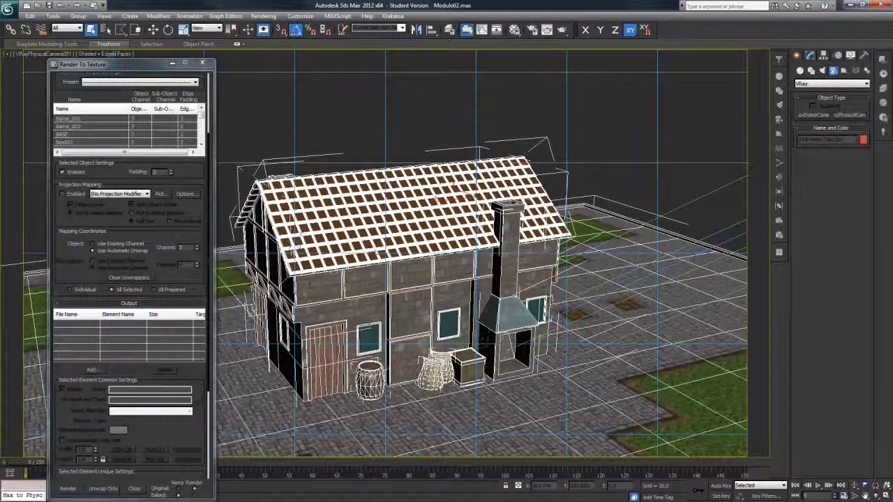
drag(81, 235, 307, 234)
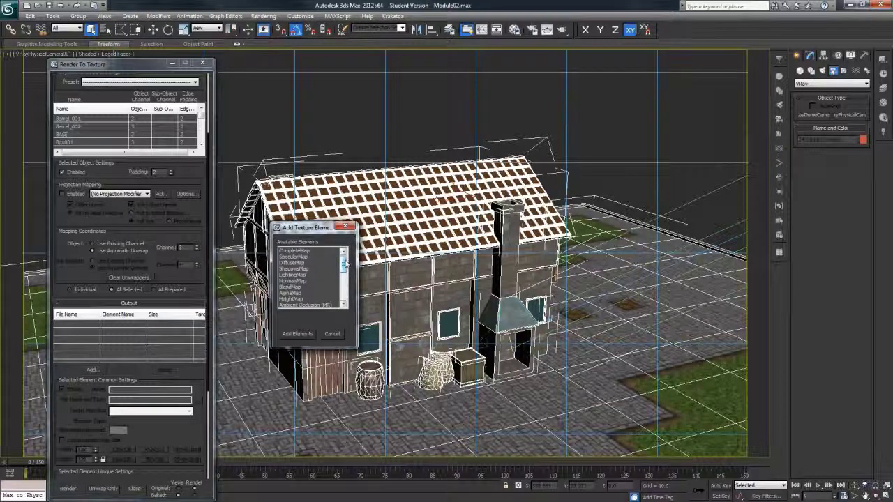
drag(344, 263, 343, 277)
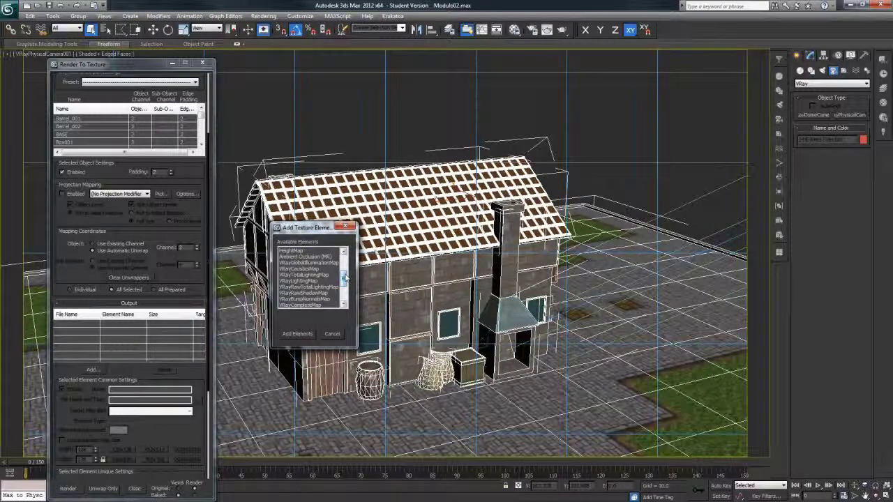
click(307, 305)
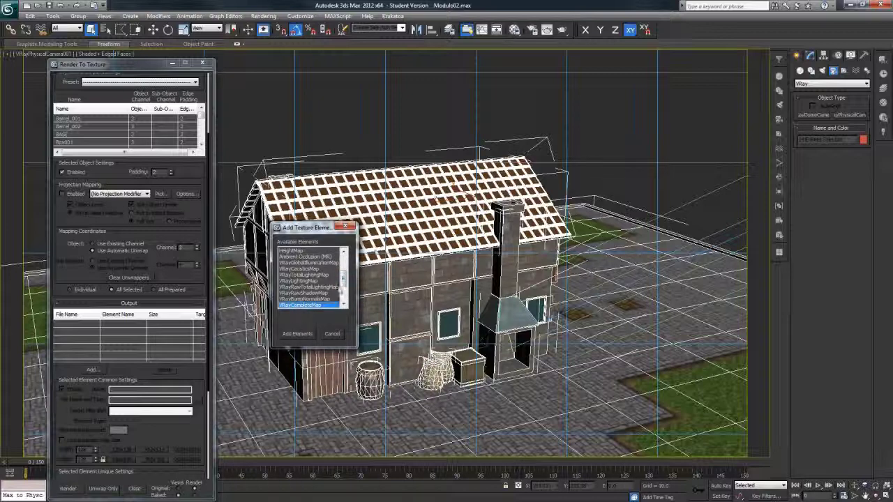
drag(343, 279, 343, 284)
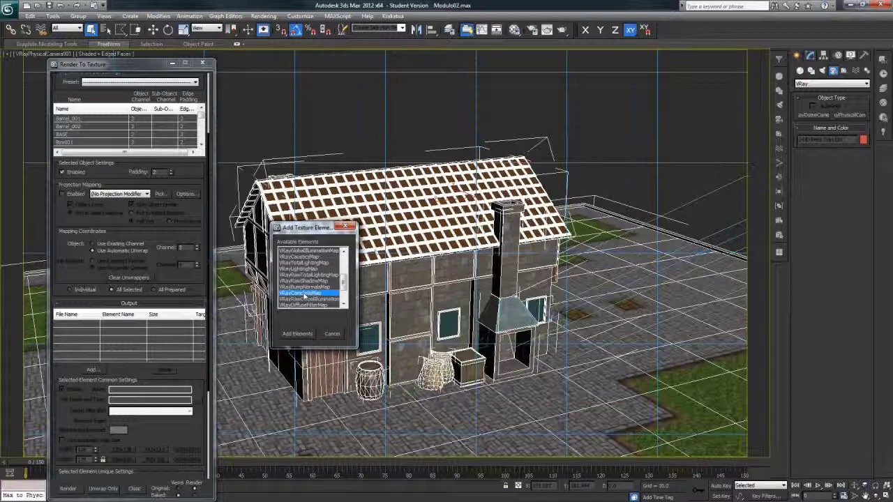
mouse_move(343, 286)
mouse_down()
mouse_move(343, 272)
mouse_move(343, 289)
mouse_up()
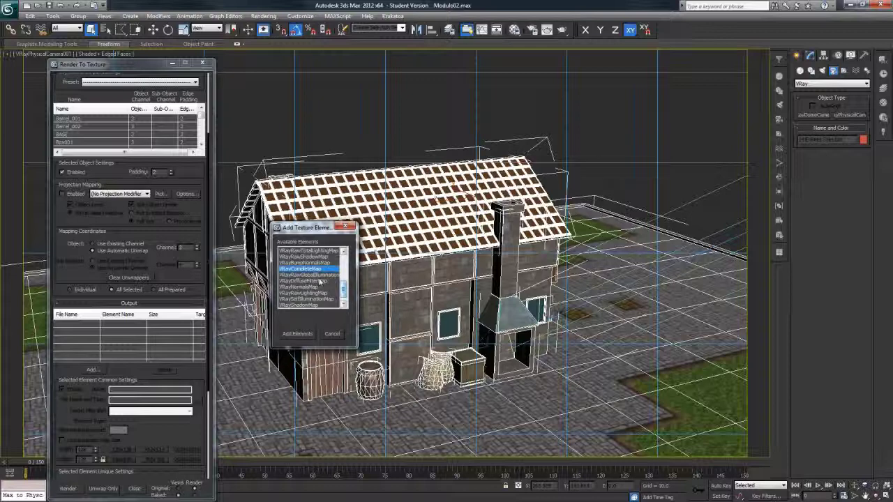
click(298, 334)
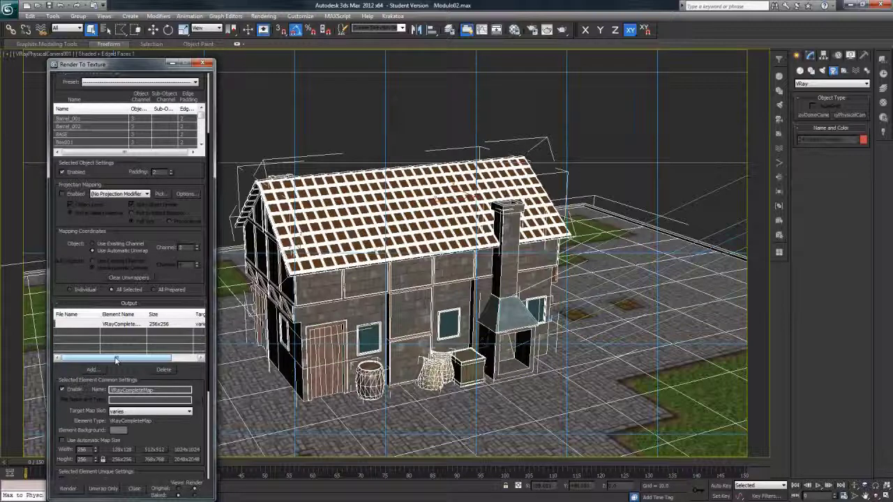
scroll(150, 370, down, 3)
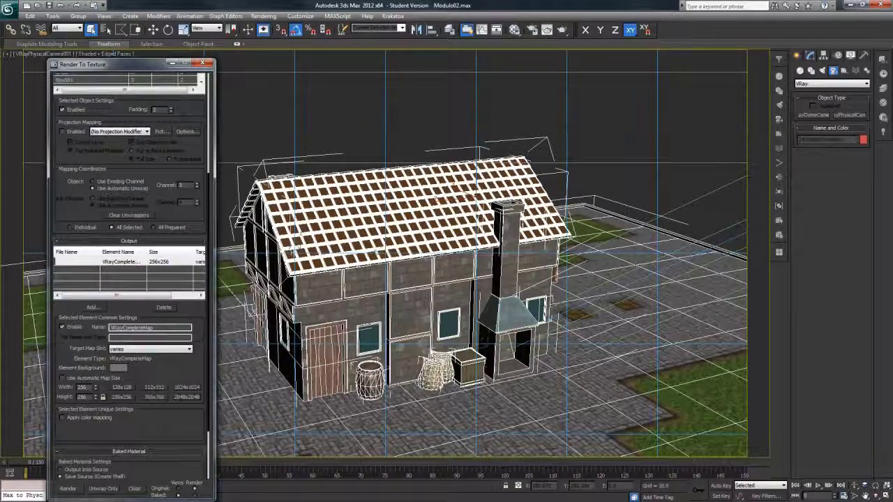
click(117, 350)
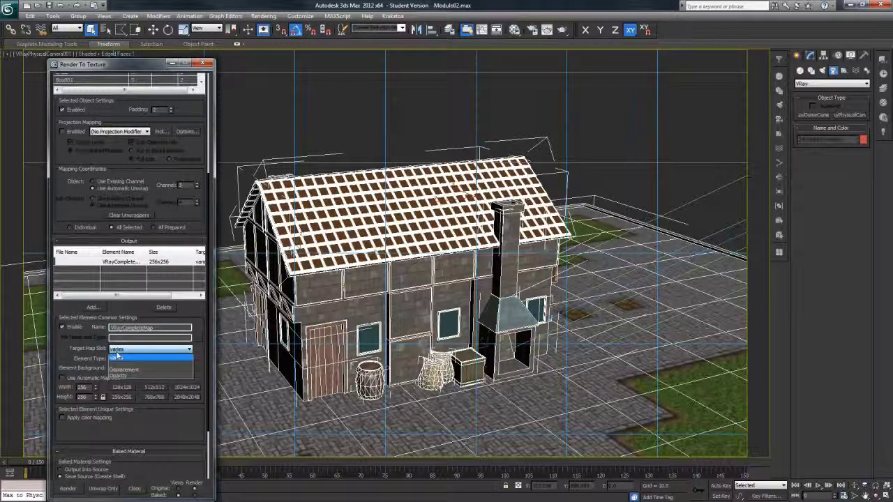
click(140, 313)
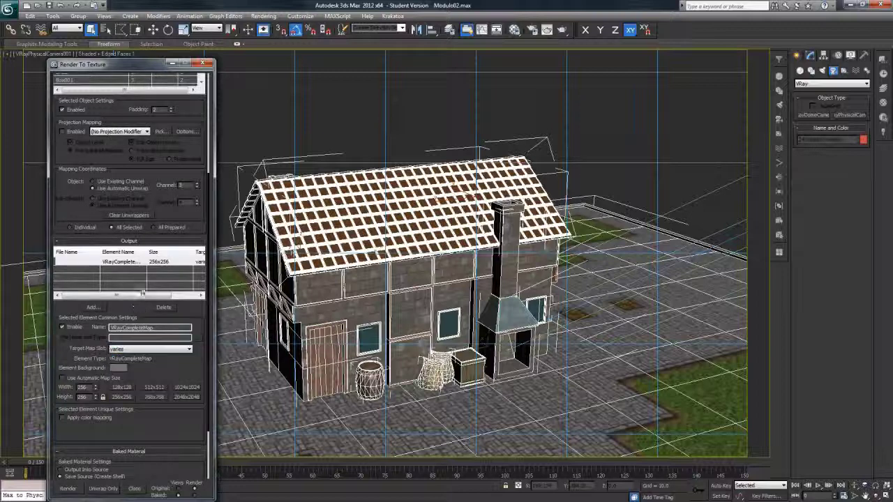
Set the baked material to Create New Baked with the Standard:Blinn type
drag(143, 66, 143, 21)
drag(168, 385, 165, 314)
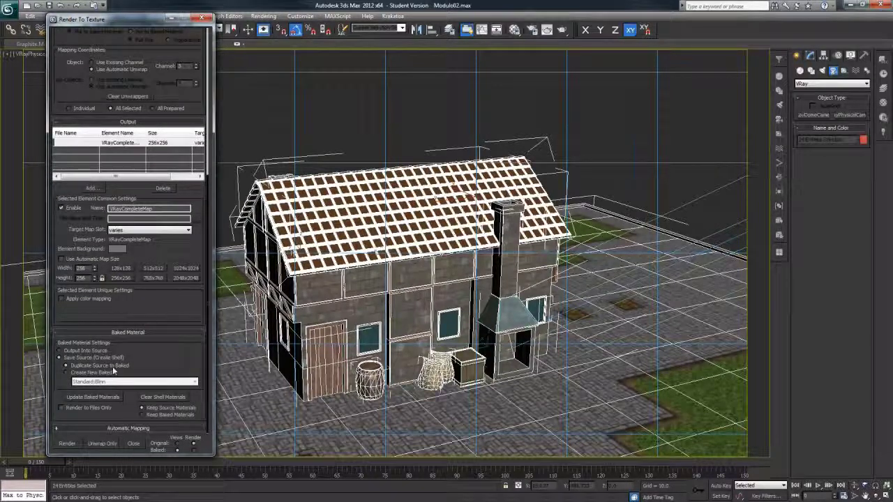
click(70, 372)
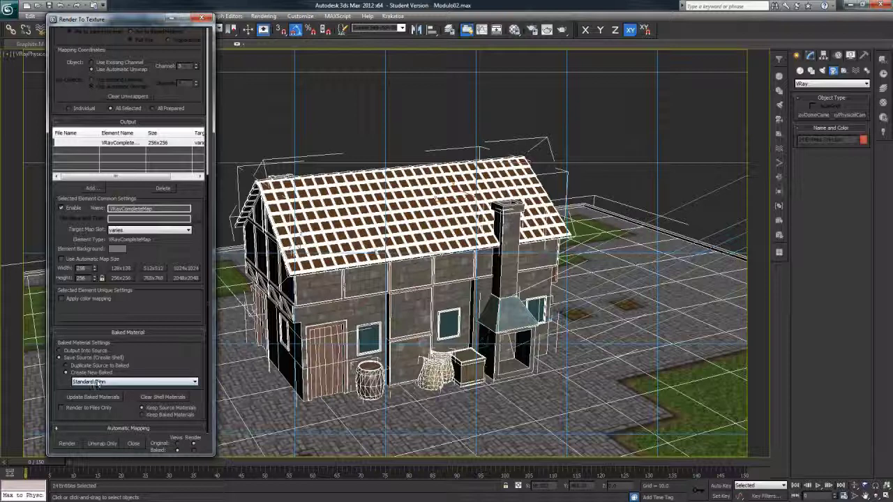
click(103, 382)
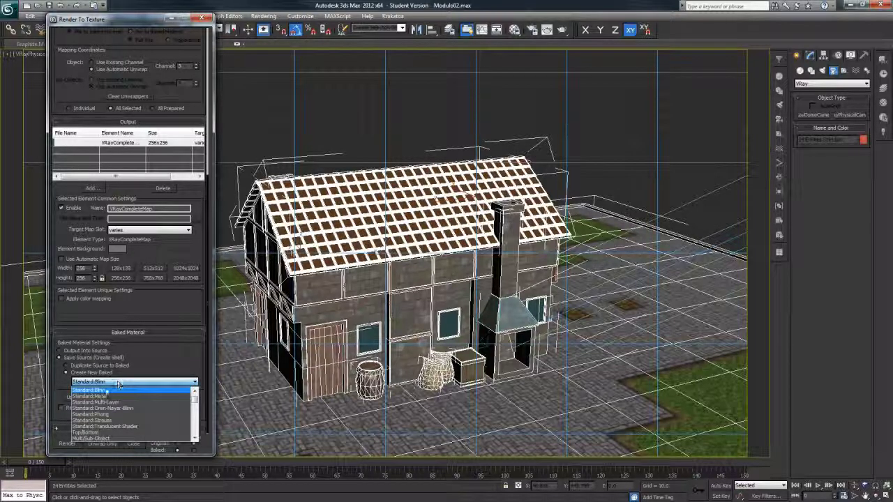
click(96, 389)
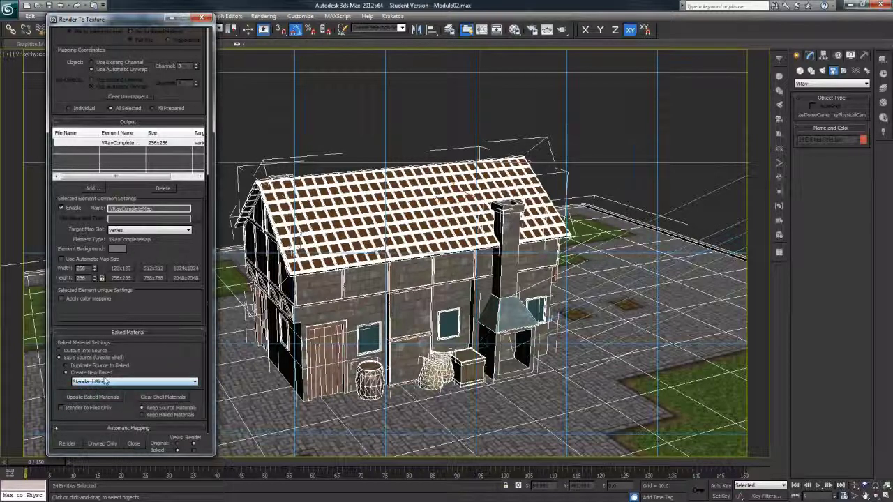
Set the VRayCompleteMap element's target map slot to Diffuse Color
scroll(162, 314, up, 2)
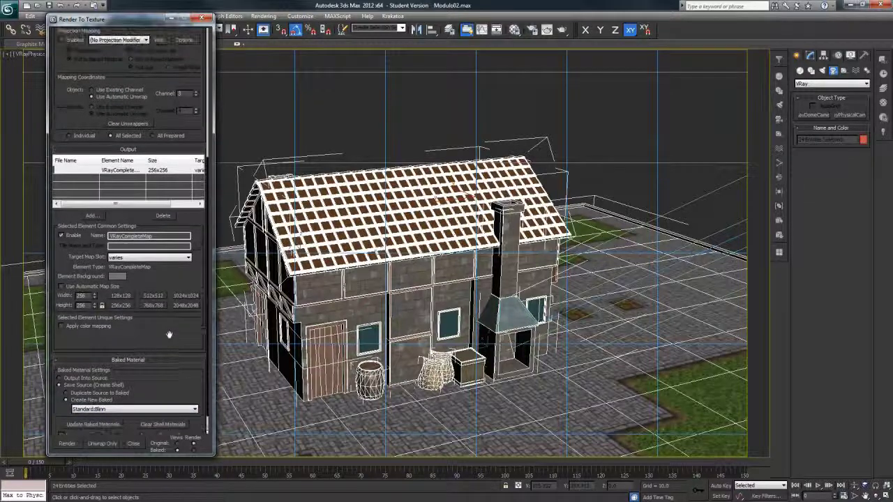
click(149, 257)
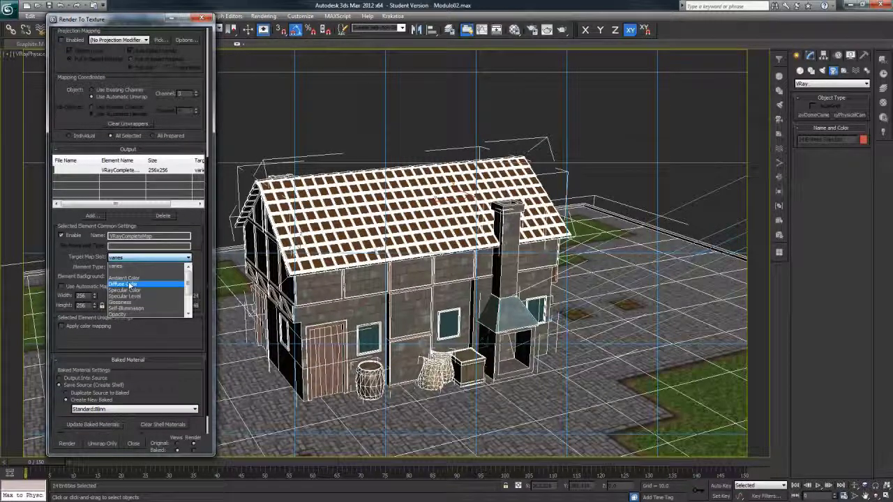
click(127, 282)
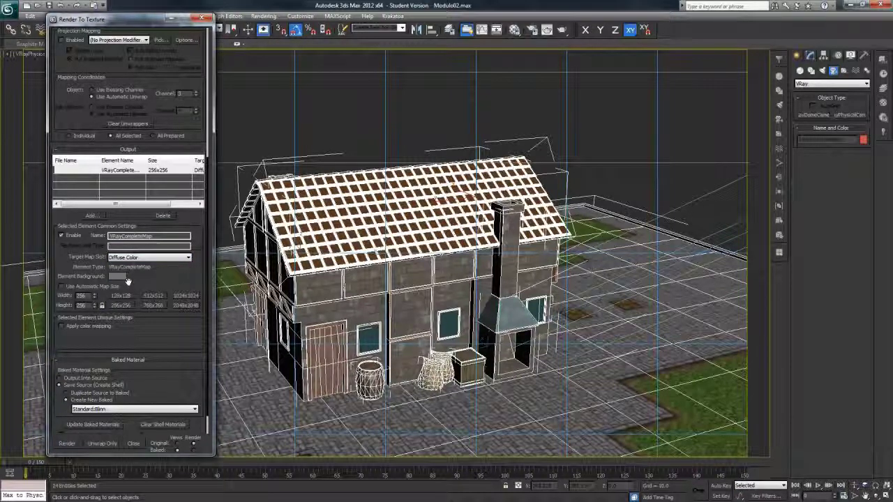
scroll(130, 384, down, 2)
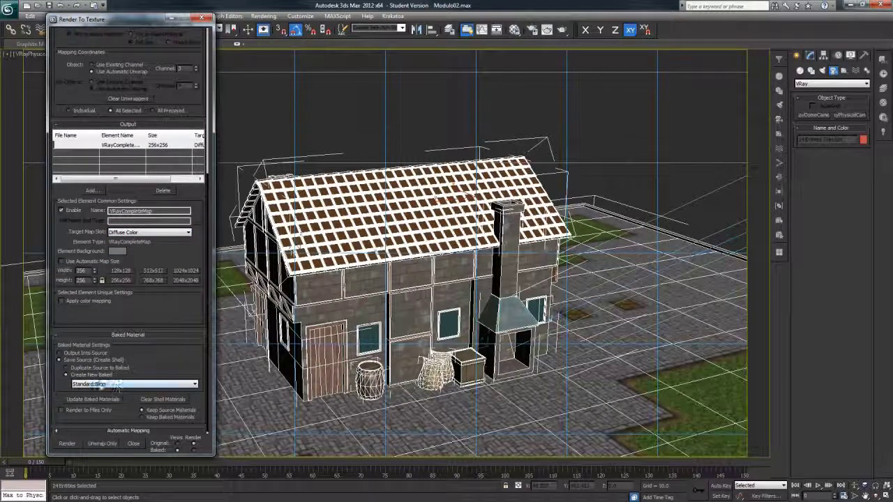
click(145, 237)
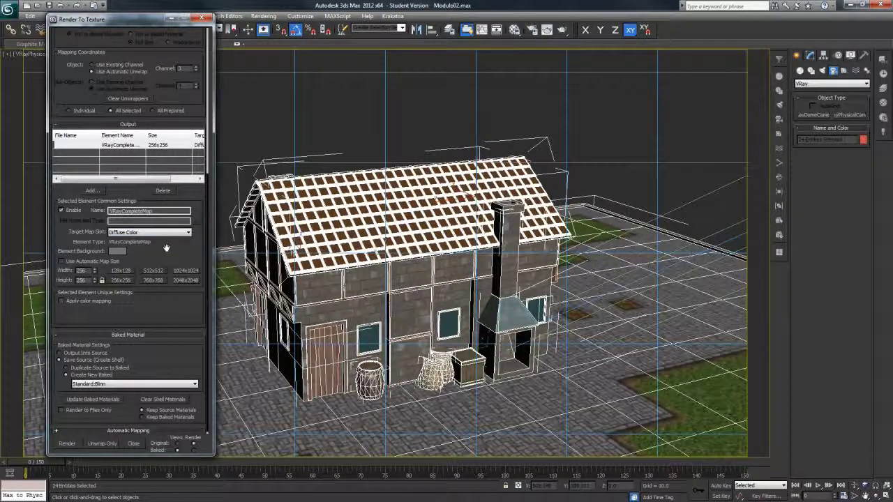
drag(171, 244, 166, 269)
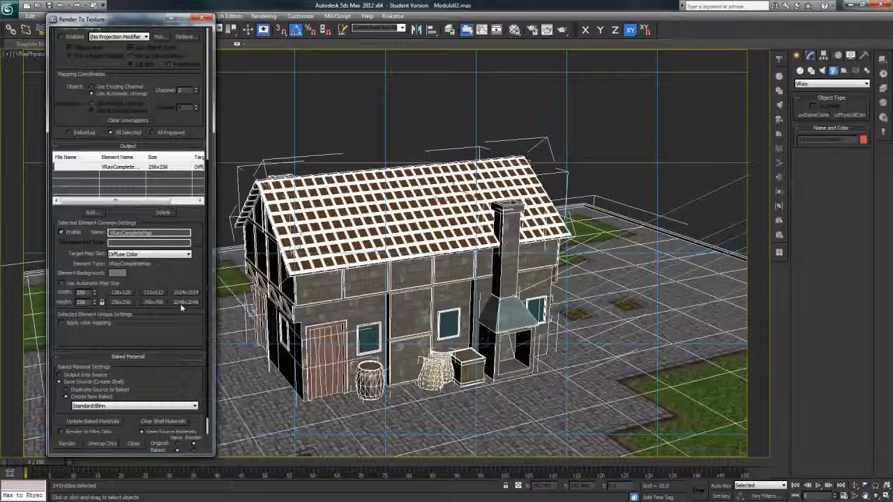
drag(180, 303, 183, 290)
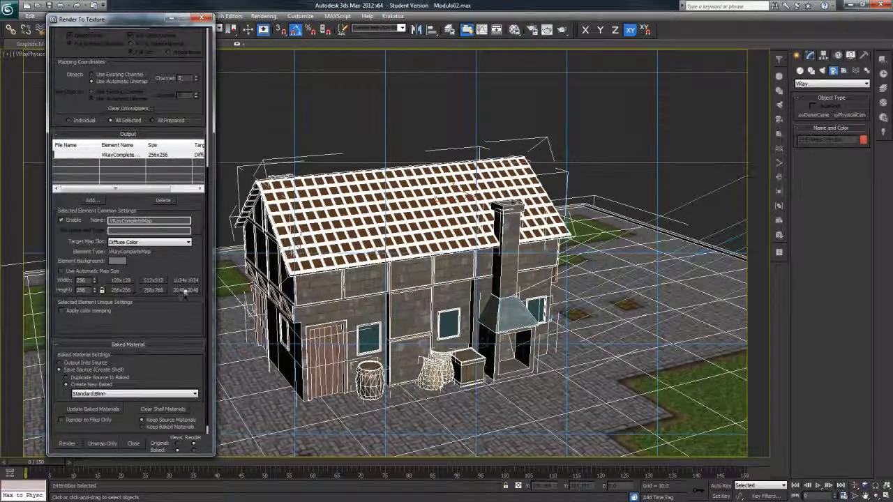
Set the VRayCompleteMap element's map size to 2048x2048 and enable Apply color mapping
click(183, 289)
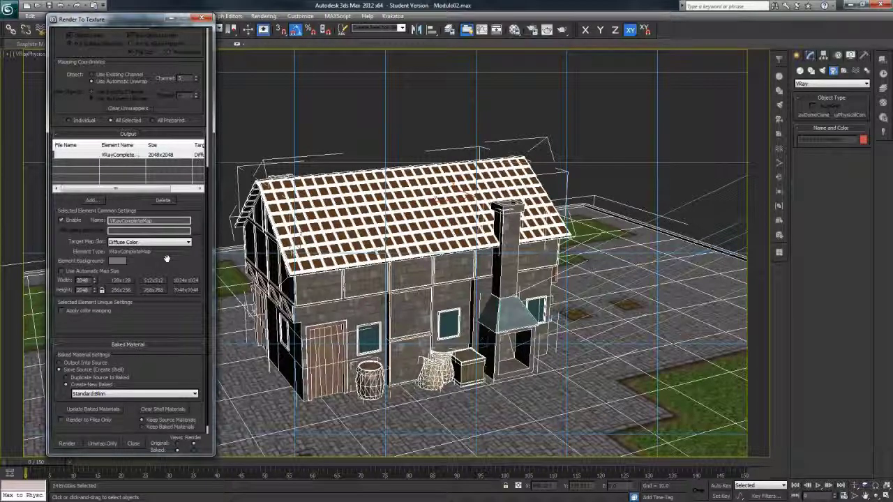
drag(167, 259, 164, 282)
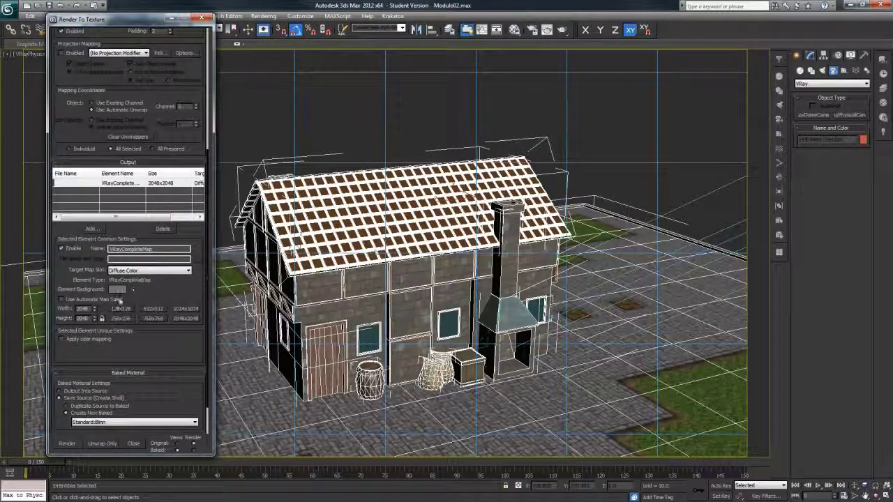
click(62, 340)
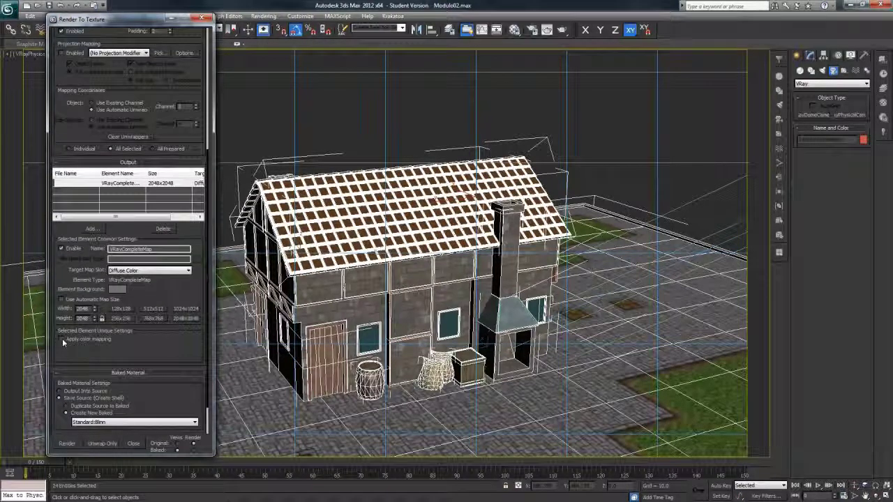
click(61, 339)
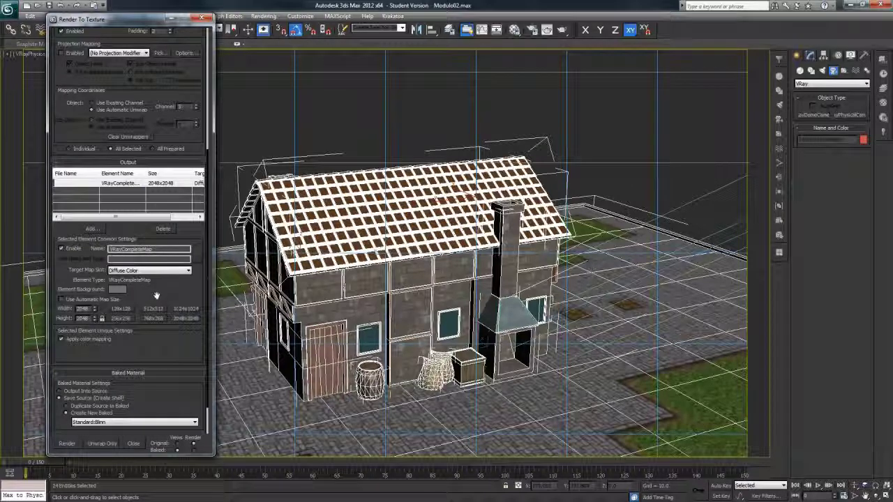
Render the VRayCompleteMap textures of all selected objects and reposition the rendered frame window to view the bake
drag(157, 296, 154, 256)
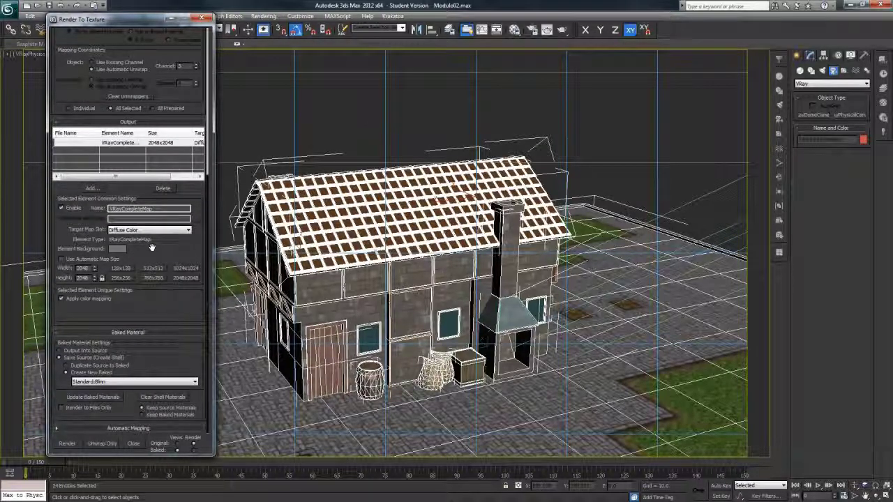
click(68, 444)
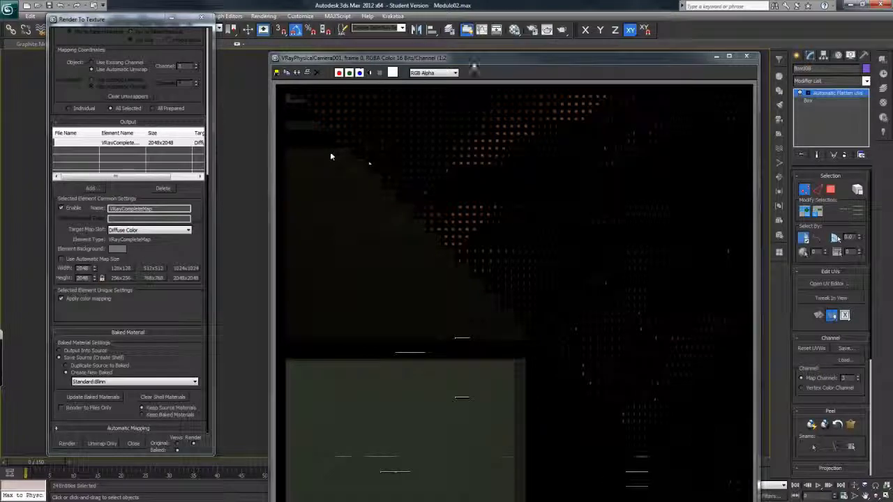
drag(472, 58, 455, 18)
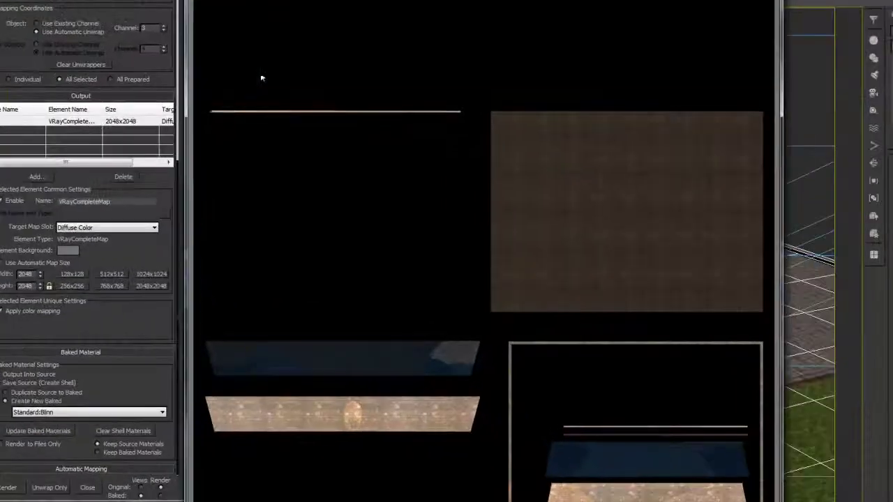
drag(261, 1, 328, 1)
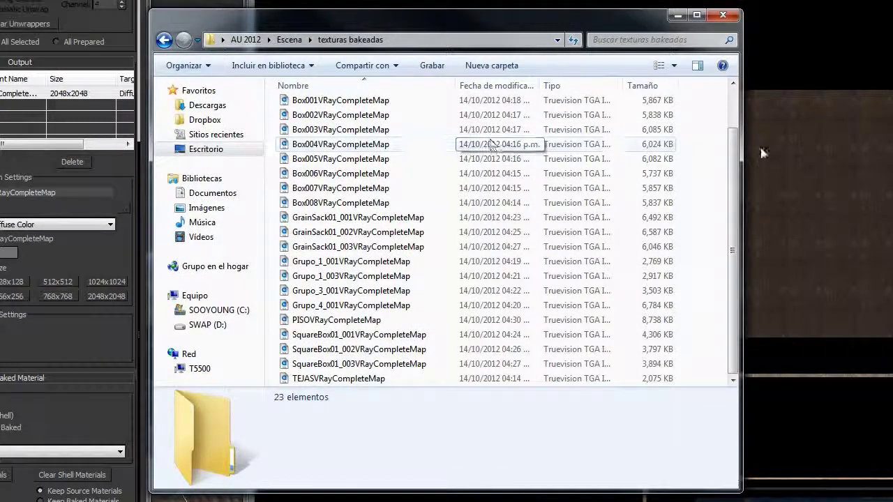
Review the list of baked VRayCompleteMap texture files in the "texturas bakeadas" folder
drag(732, 164, 731, 102)
scroll(730, 102, down, 1)
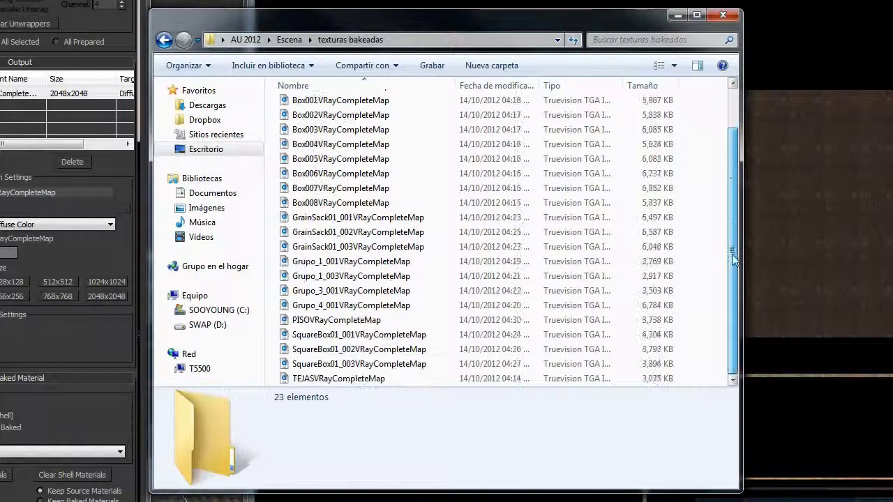
scroll(730, 101, up, 1)
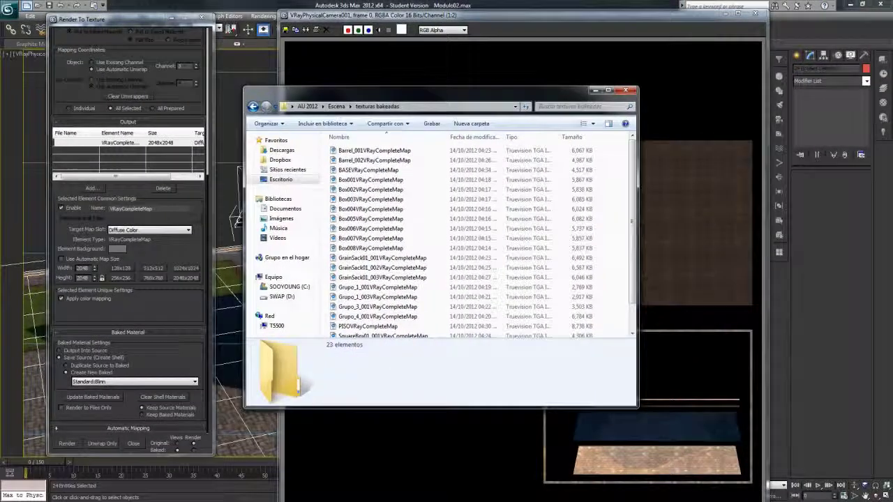
click(381, 64)
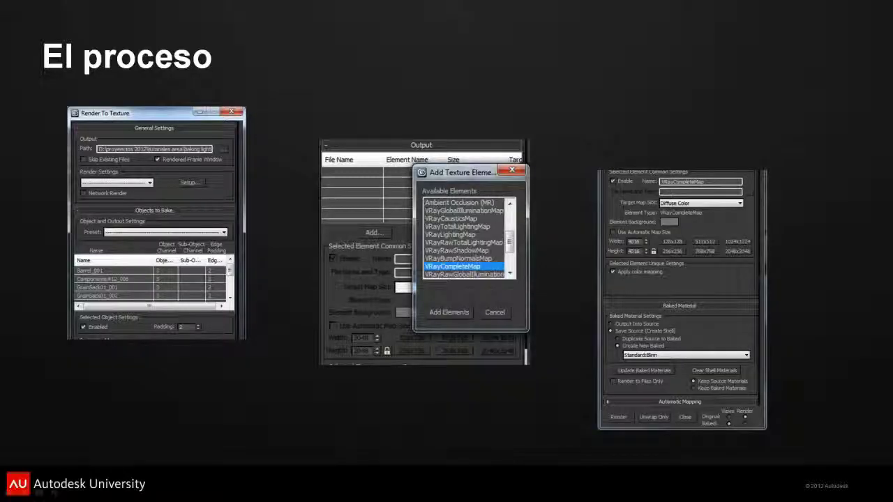
key(Right)
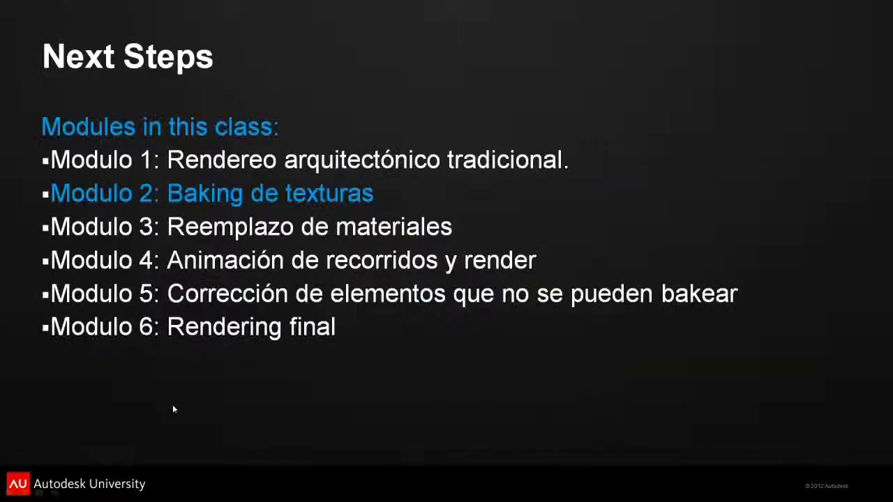